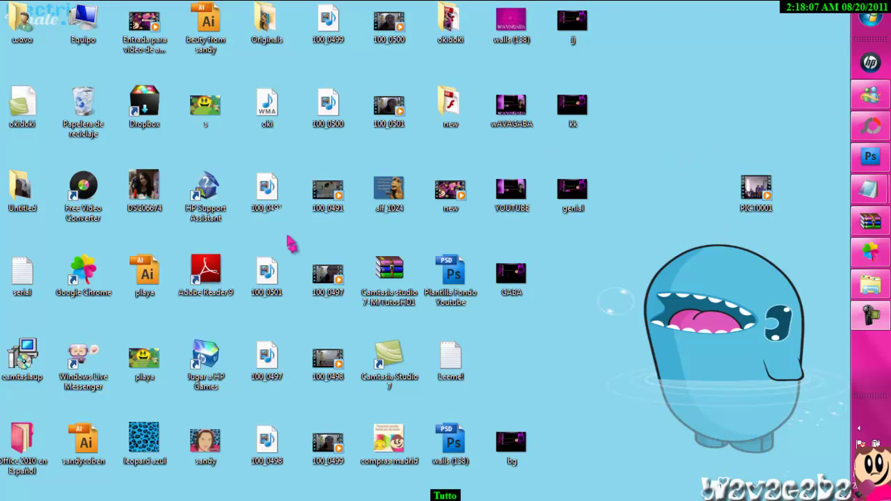
{"action": "left_click_drag", "start_coordinate": [45, 144], "coordinate": [113, 233]}
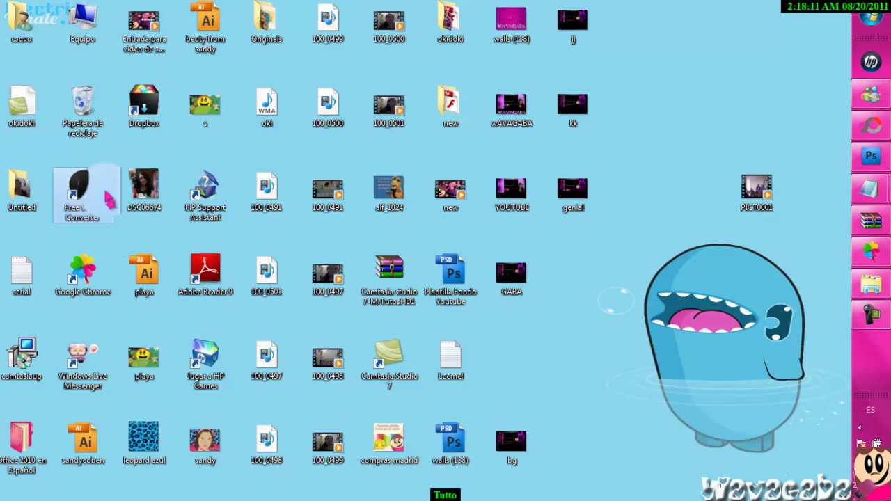
{"action": "left_click_drag", "start_coordinate": [44, 151], "coordinate": [126, 243]}
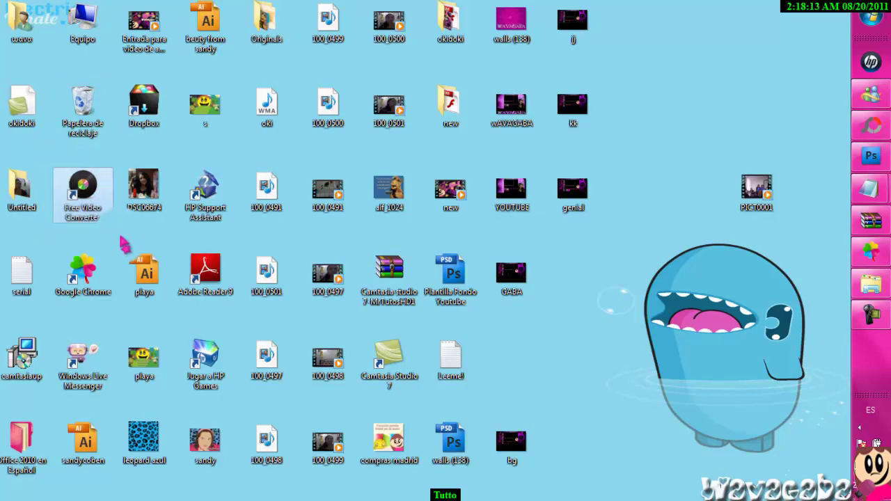
{"action": "left_click_drag", "start_coordinate": [70, 199], "coordinate": [40, 229]}
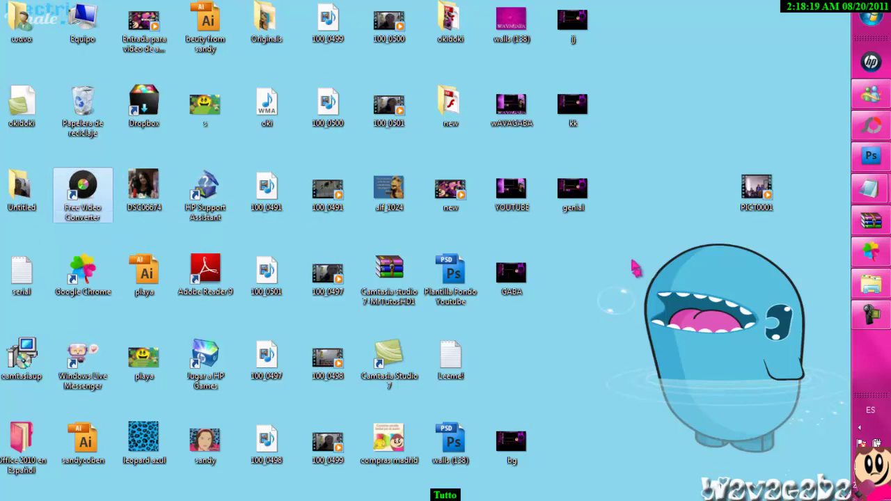
{"action": "left_click_drag", "start_coordinate": [680, 128], "coordinate": [823, 245]}
{"action": "left_click_drag", "start_coordinate": [676, 107], "coordinate": [822, 277]}
{"action": "left_click_drag", "start_coordinate": [740, 115], "coordinate": [828, 202]}
{"action": "left_click_drag", "start_coordinate": [715, 221], "coordinate": [810, 265]}
{"action": "left_click_drag", "start_coordinate": [705, 156], "coordinate": [823, 274]}
{"action": "left_click_drag", "start_coordinate": [517, 195], "coordinate": [479, 182]}
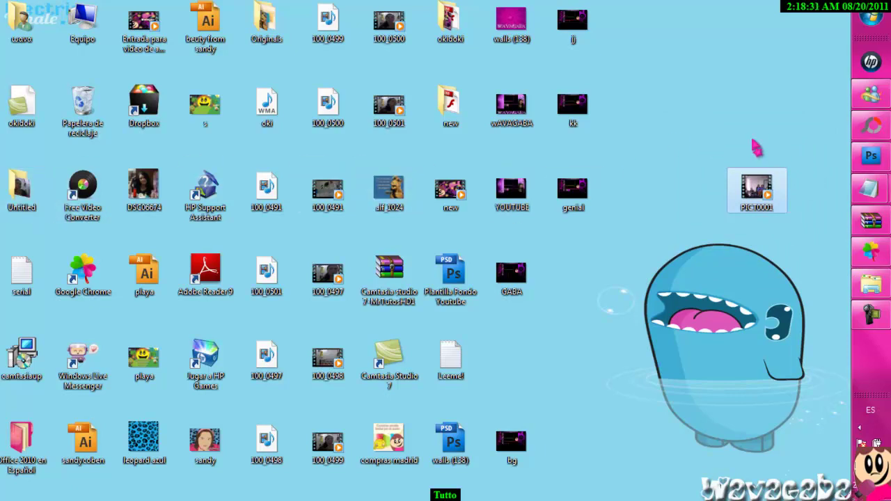
{"action": "left_click_drag", "start_coordinate": [700, 139], "coordinate": [801, 230]}
{"action": "left_click_drag", "start_coordinate": [801, 279], "coordinate": [697, 126]}
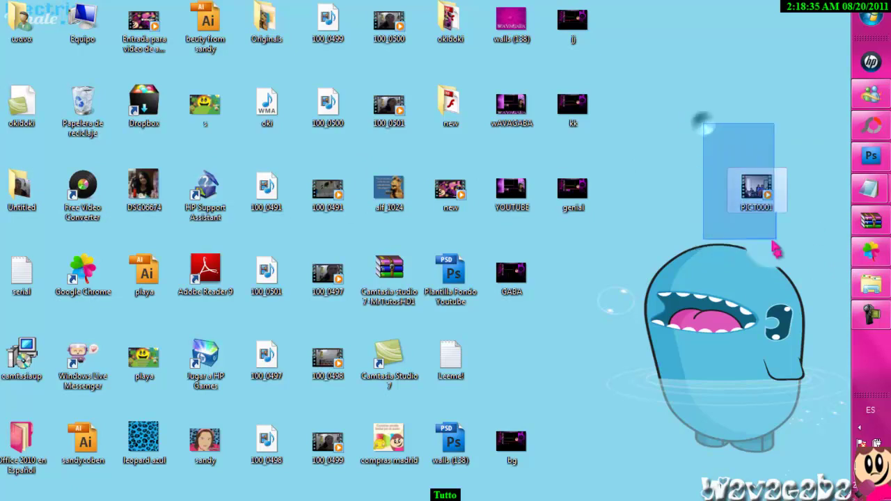
Play the original PICT0001 video from the desktop to check its picture quality, and close the player.
{"action": "double_click", "coordinate": [753, 200]}
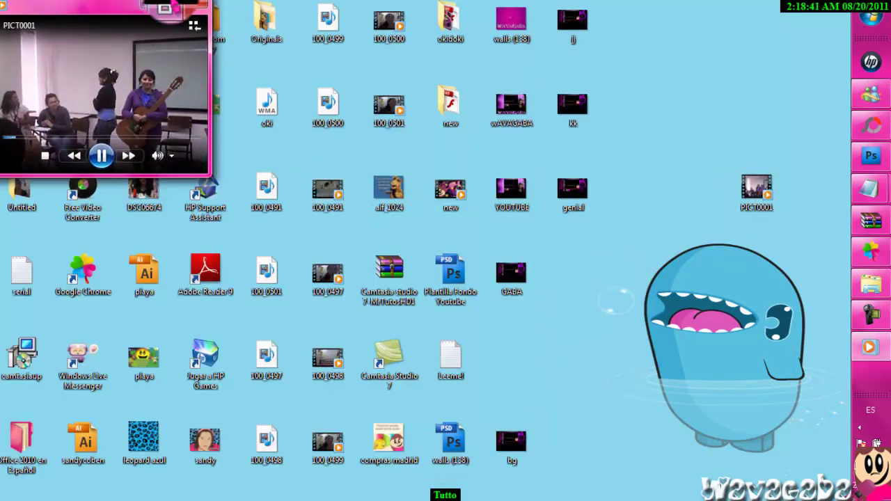
{"action": "left_click", "coordinate": [198, 8]}
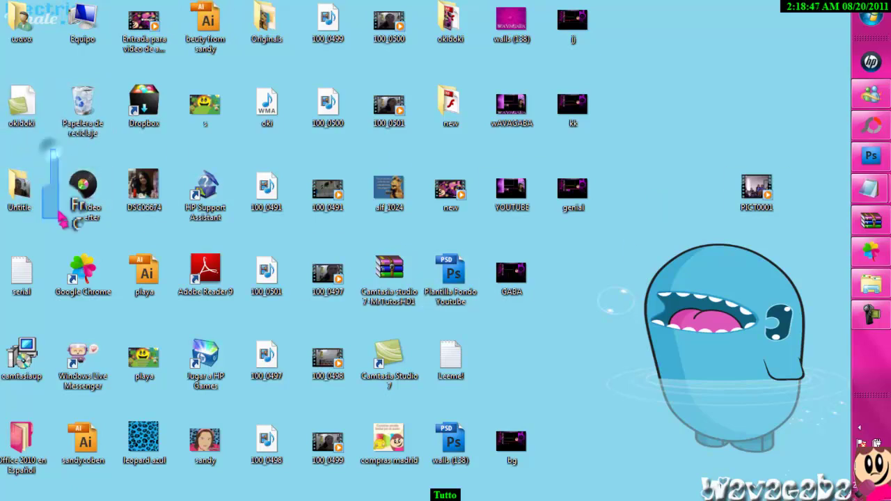
Launch Free Video Converter from the desktop and decline the new version download.
{"action": "left_click", "coordinate": [82, 189]}
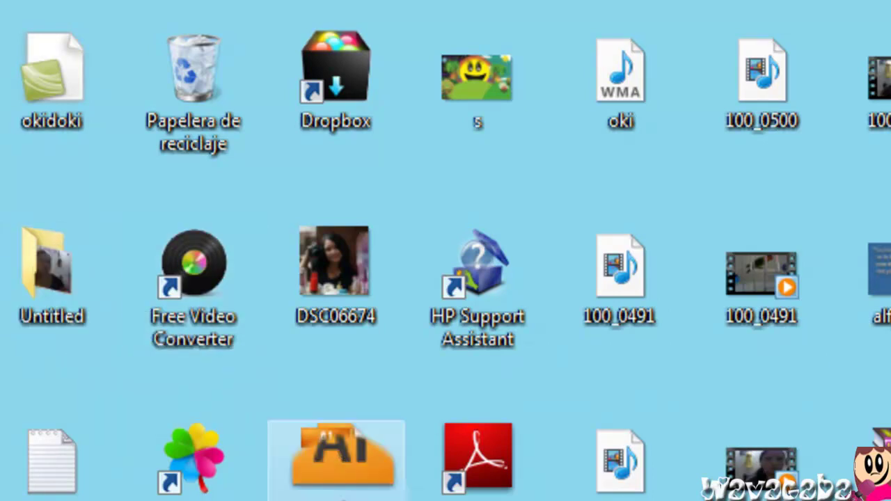
{"action": "double_click", "coordinate": [188, 296]}
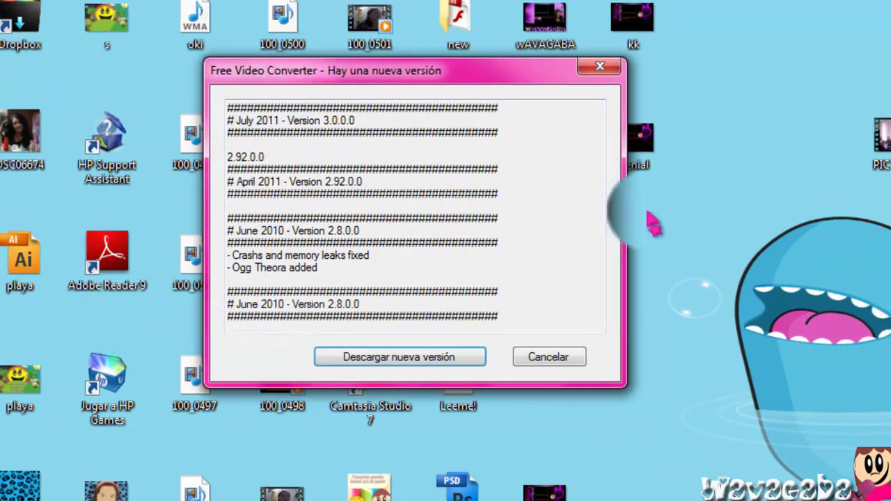
{"action": "left_click", "coordinate": [537, 360]}
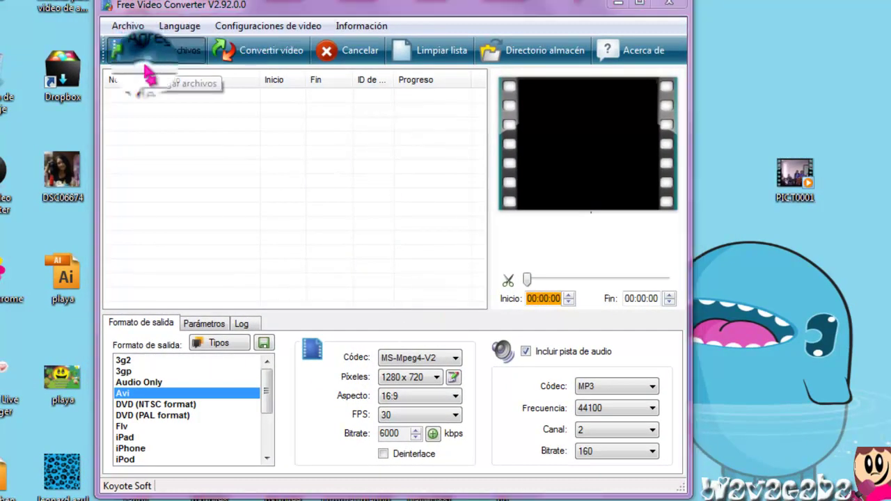
Add the PICT0001 video from the Escritorio folder to the conversion list.
{"action": "left_click", "coordinate": [120, 54]}
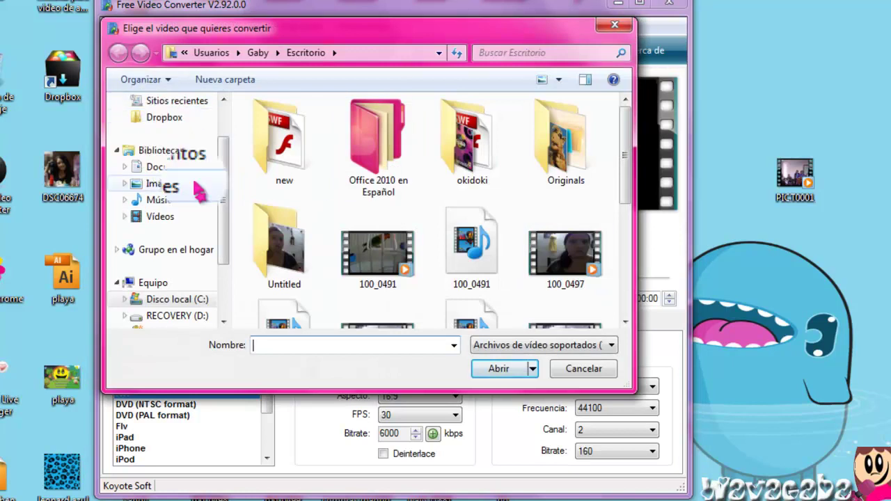
{"action": "left_click_drag", "start_coordinate": [226, 226], "coordinate": [225, 179]}
{"action": "left_click", "coordinate": [165, 141]}
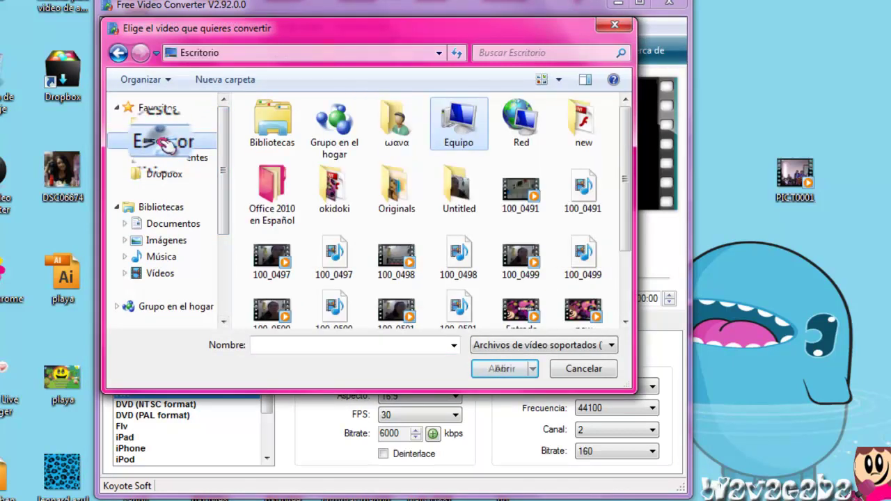
{"action": "left_click_drag", "start_coordinate": [631, 213], "coordinate": [624, 270]}
{"action": "left_click", "coordinate": [272, 300]}
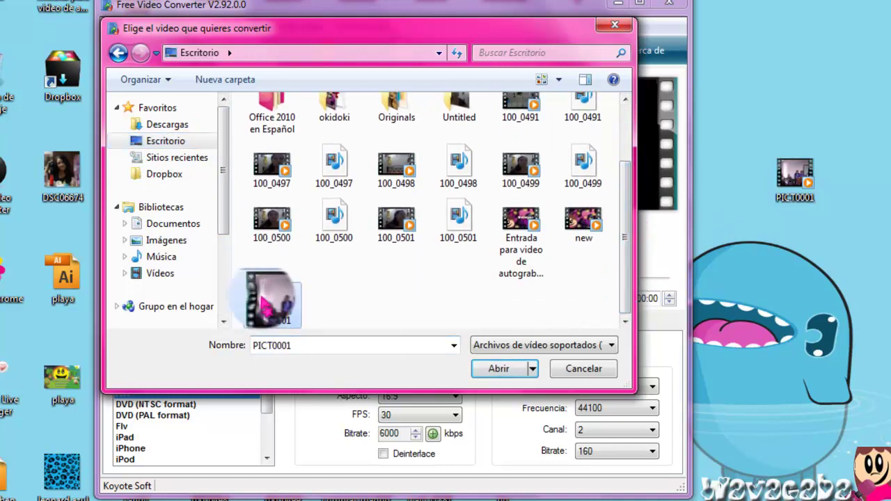
{"action": "left_click", "coordinate": [505, 368]}
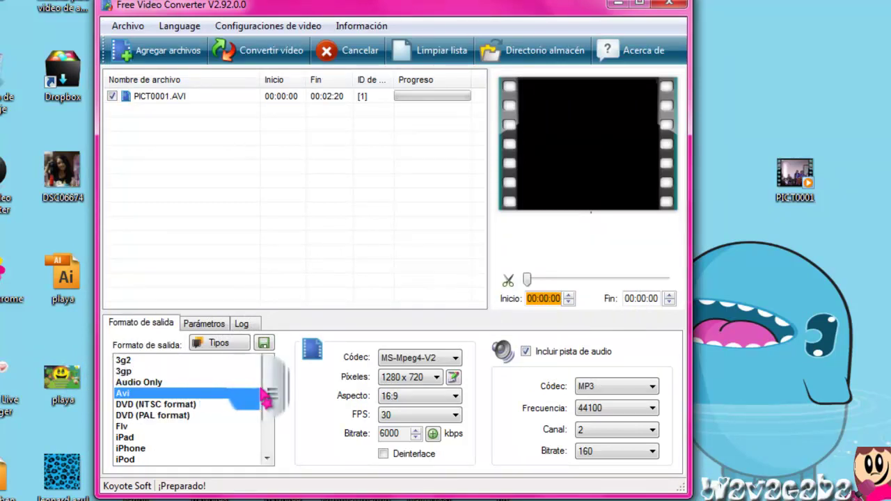
Set the output format to the High Definition preset HD AVI (1920x1080).
{"action": "mouse_move", "coordinate": [268, 383]}
{"action": "left_mouse_down"}
{"action": "mouse_move", "coordinate": [269, 438]}
{"action": "mouse_move", "coordinate": [268, 379]}
{"action": "left_mouse_up"}
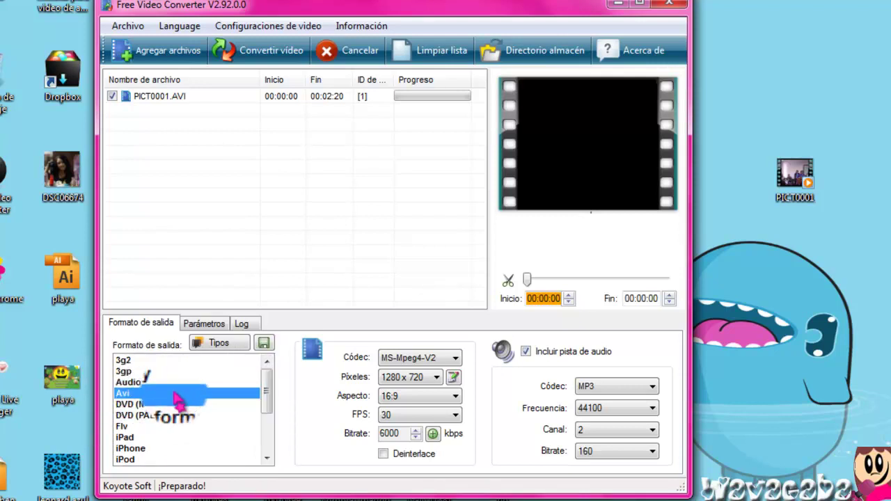
{"action": "left_click", "coordinate": [220, 342]}
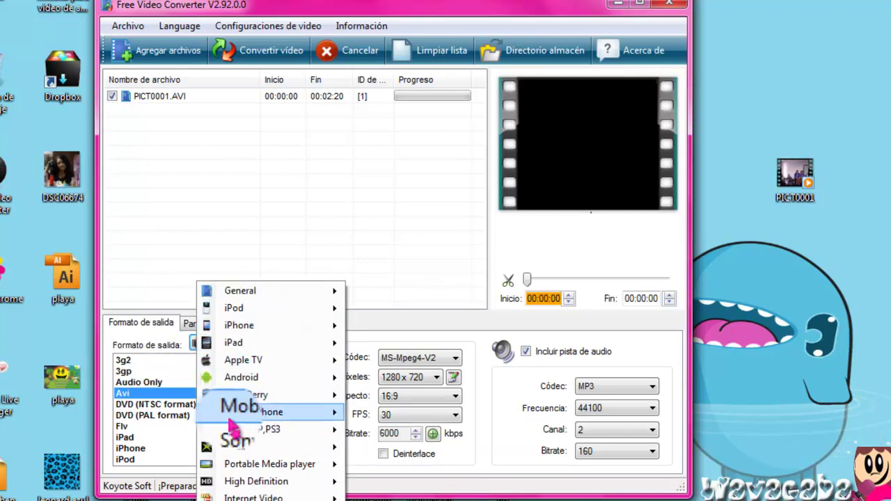
{"action": "mouse_move", "coordinate": [268, 482]}
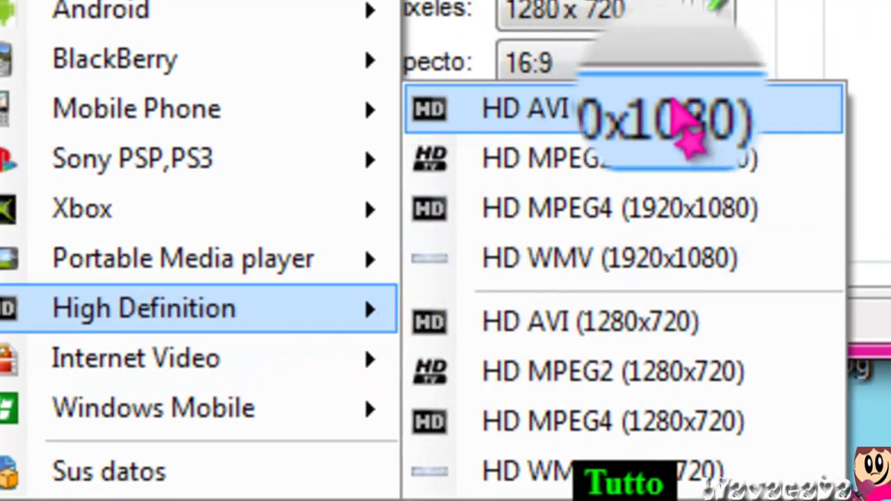
{"action": "left_click", "coordinate": [574, 115]}
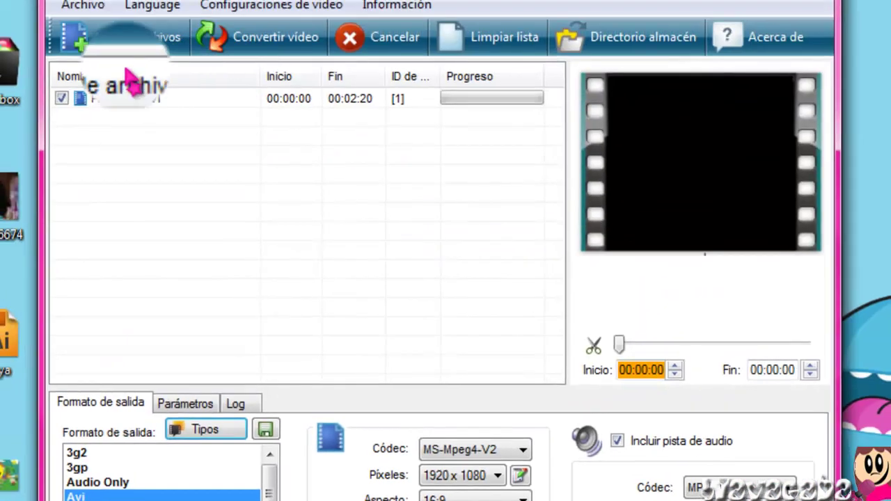
Start converting PICT0001.AVI and minimize the converter window while it runs.
{"action": "left_click", "coordinate": [255, 42]}
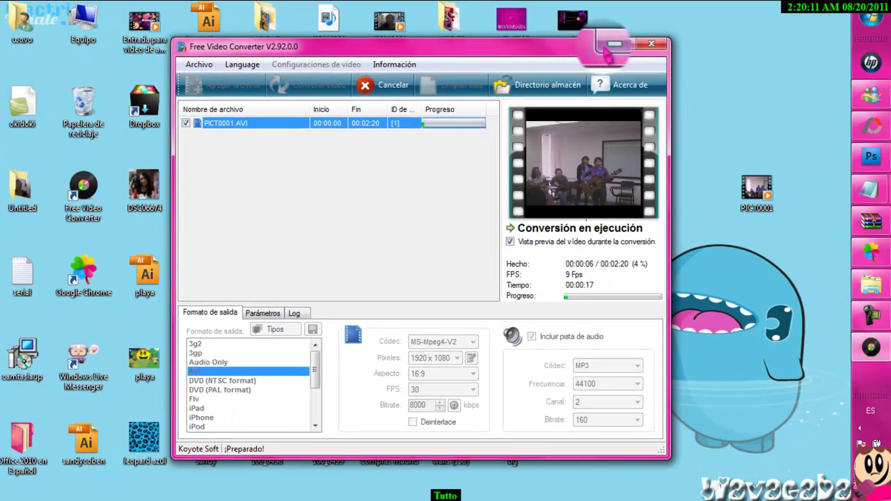
{"action": "left_click", "coordinate": [614, 45]}
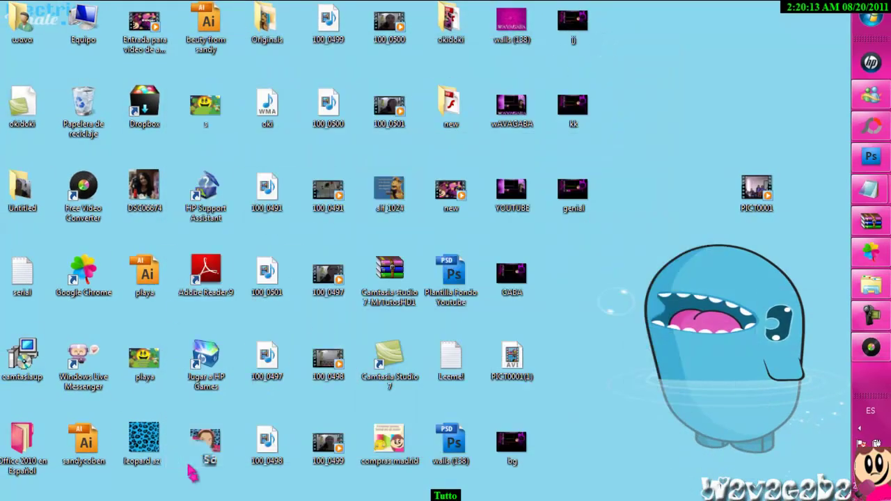
{"action": "double_click", "coordinate": [151, 31]}
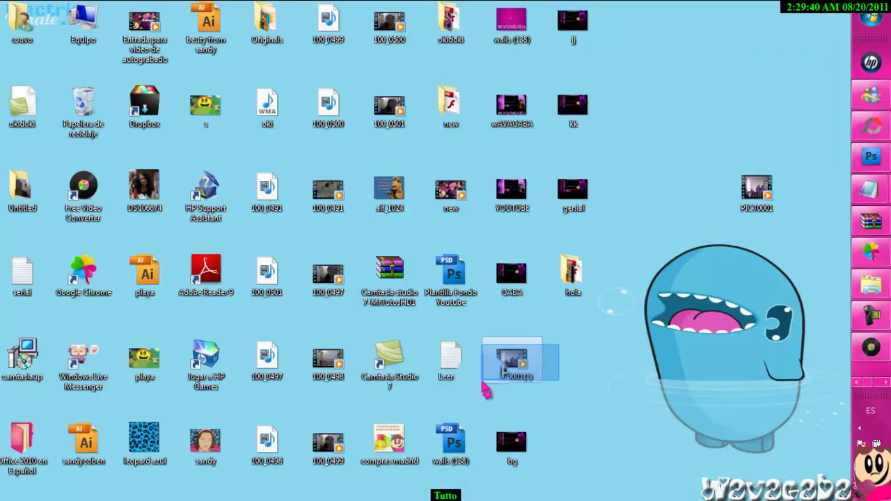
Move the converted PICT0001(1) video on the desktop to just below the original PICT0001.
{"action": "left_click_drag", "start_coordinate": [485, 391], "coordinate": [755, 282]}
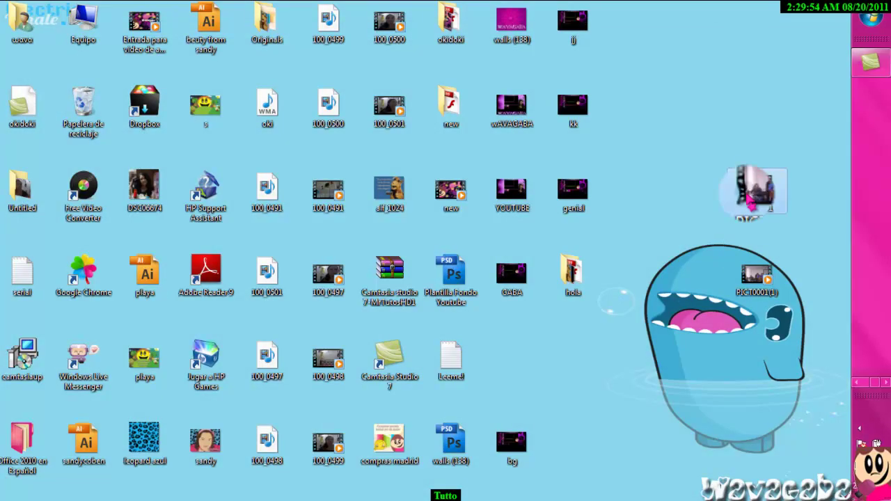
Play the original PICT0001 and the converted PICT0001(1) in turn to compare them, closing the player after each.
{"action": "double_click", "coordinate": [756, 189]}
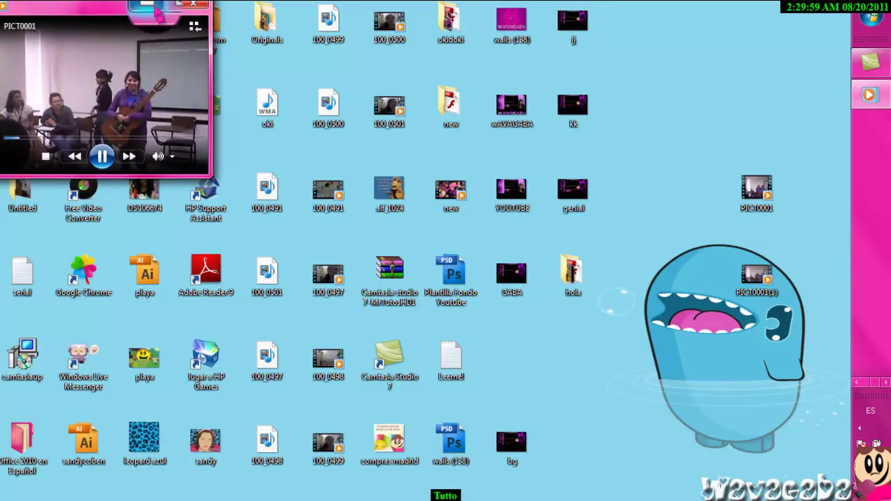
{"action": "left_click", "coordinate": [193, 4]}
{"action": "double_click", "coordinate": [759, 273]}
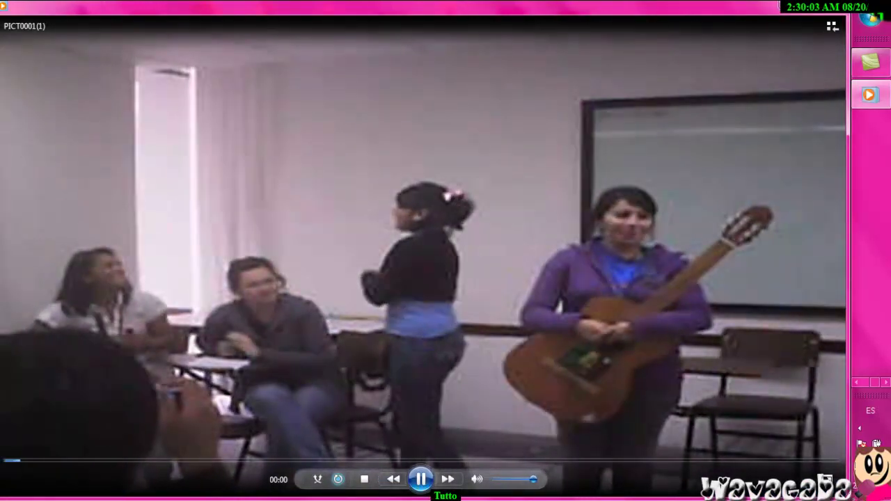
{"action": "key", "text": "alt+F4"}
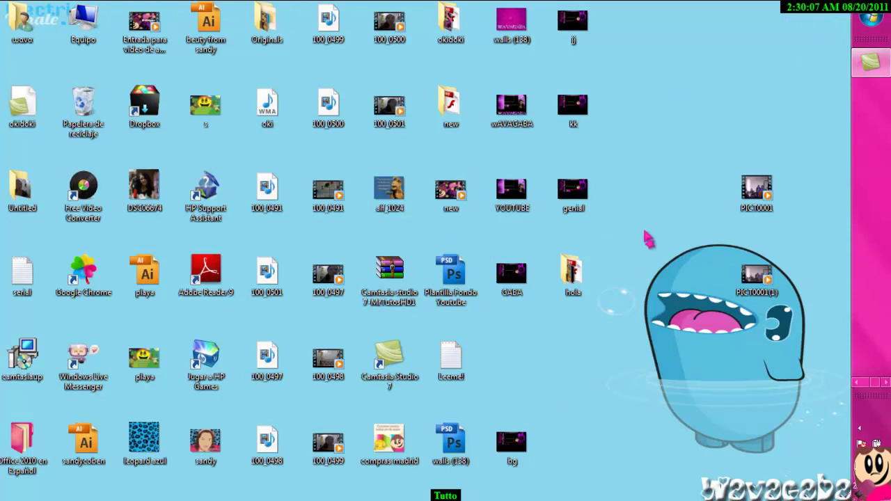
{"action": "left_click_drag", "start_coordinate": [713, 242], "coordinate": [812, 328]}
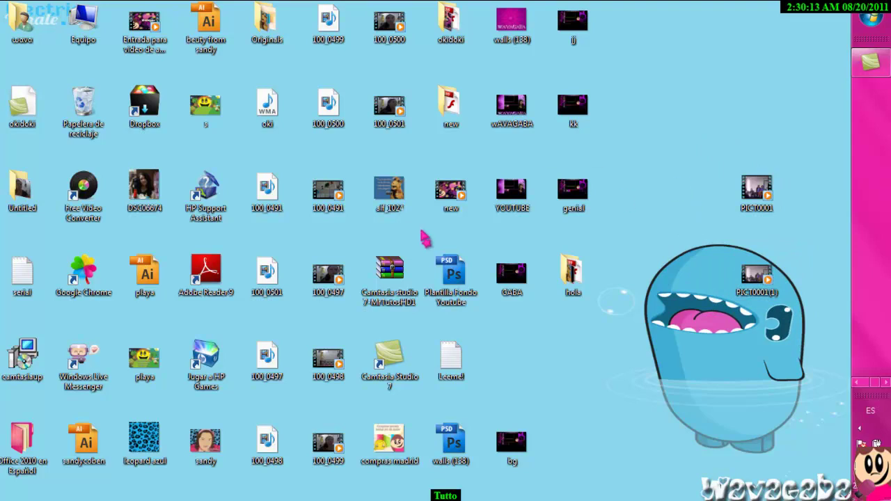
{"action": "left_click_drag", "start_coordinate": [34, 150], "coordinate": [125, 186]}
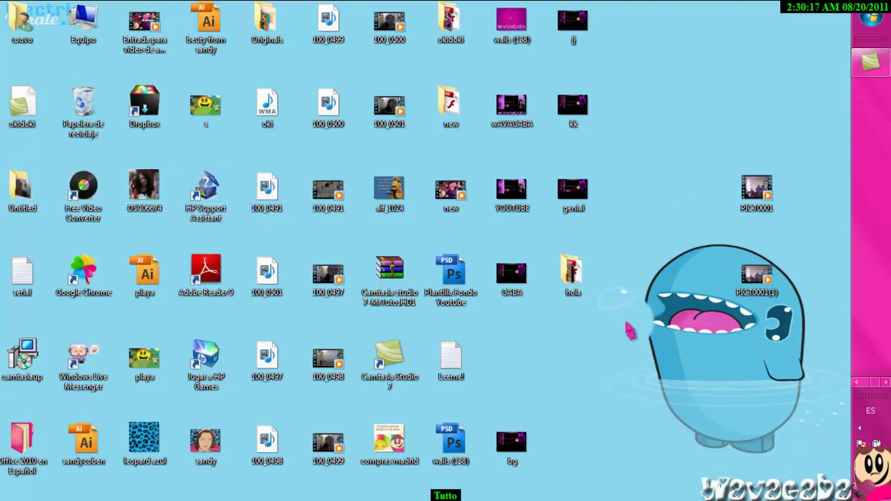
{"action": "left_click_drag", "start_coordinate": [712, 106], "coordinate": [810, 348]}
{"action": "left_click_drag", "start_coordinate": [697, 120], "coordinate": [787, 388]}
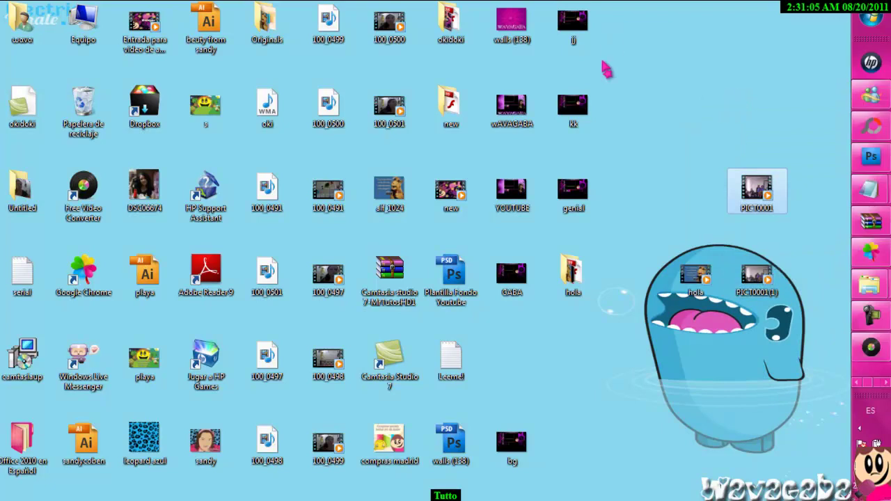
{"action": "left_click_drag", "start_coordinate": [611, 54], "coordinate": [820, 217]}
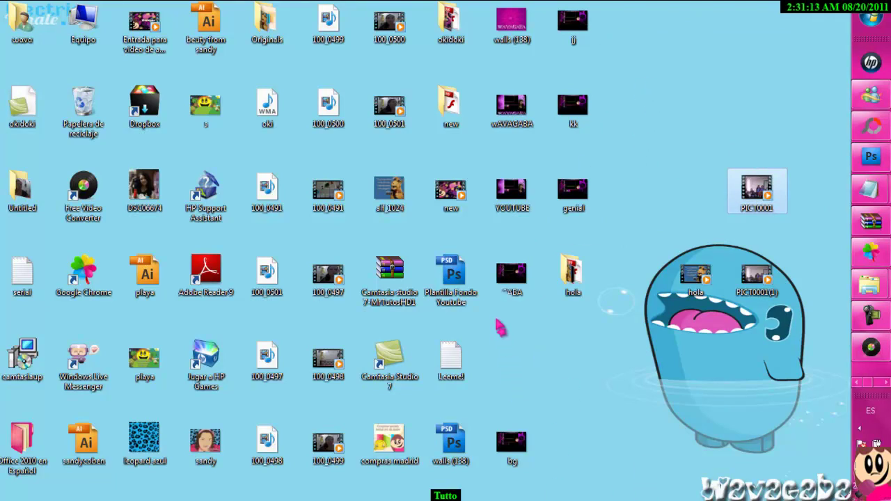
{"action": "left_click_drag", "start_coordinate": [498, 359], "coordinate": [742, 412]}
{"action": "left_click_drag", "start_coordinate": [492, 318], "coordinate": [722, 415]}
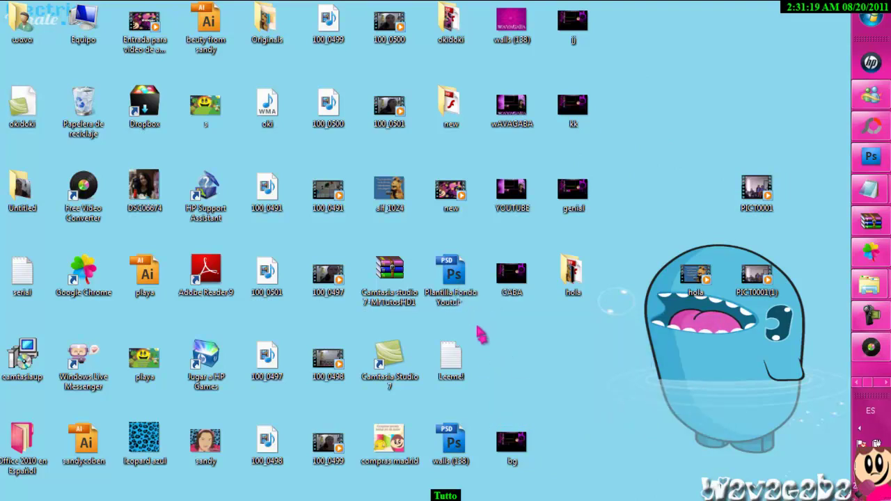
{"action": "left_click_drag", "start_coordinate": [483, 379], "coordinate": [717, 418]}
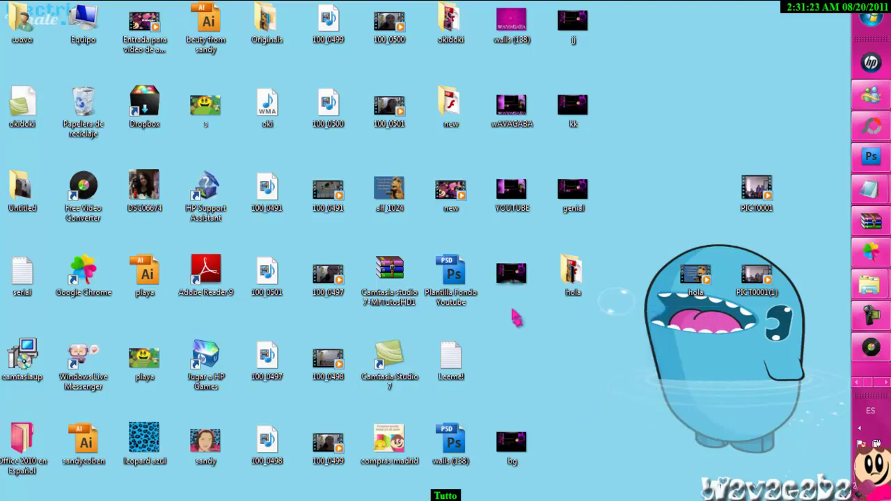